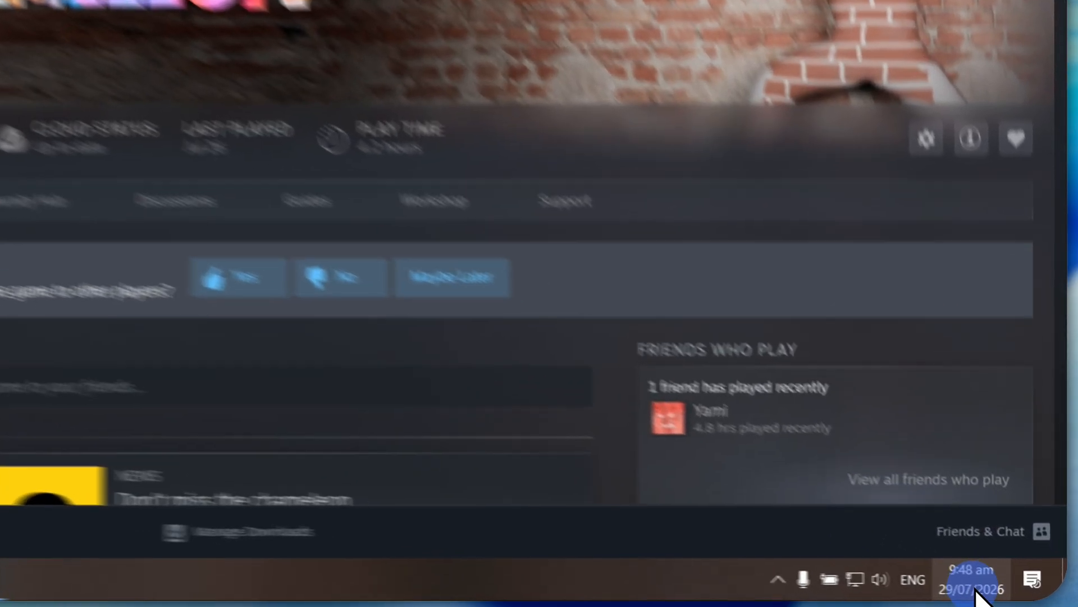
- Open the Windows date and time settings, synchronize the clock with the time server, and close the settings
right_click(1005, 584)
left_click(664, 559)
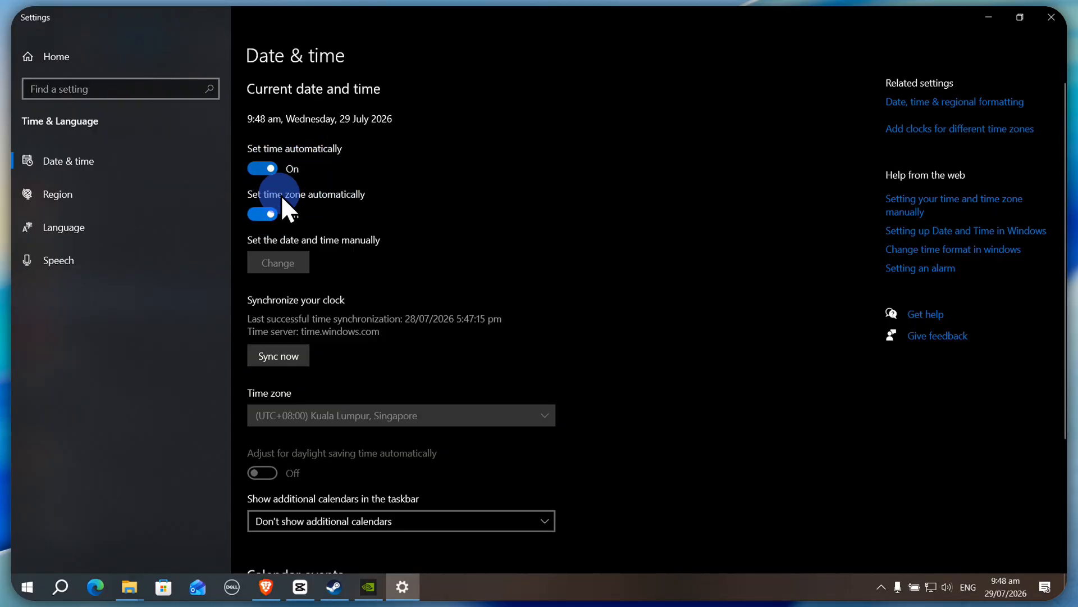
left_click(282, 354)
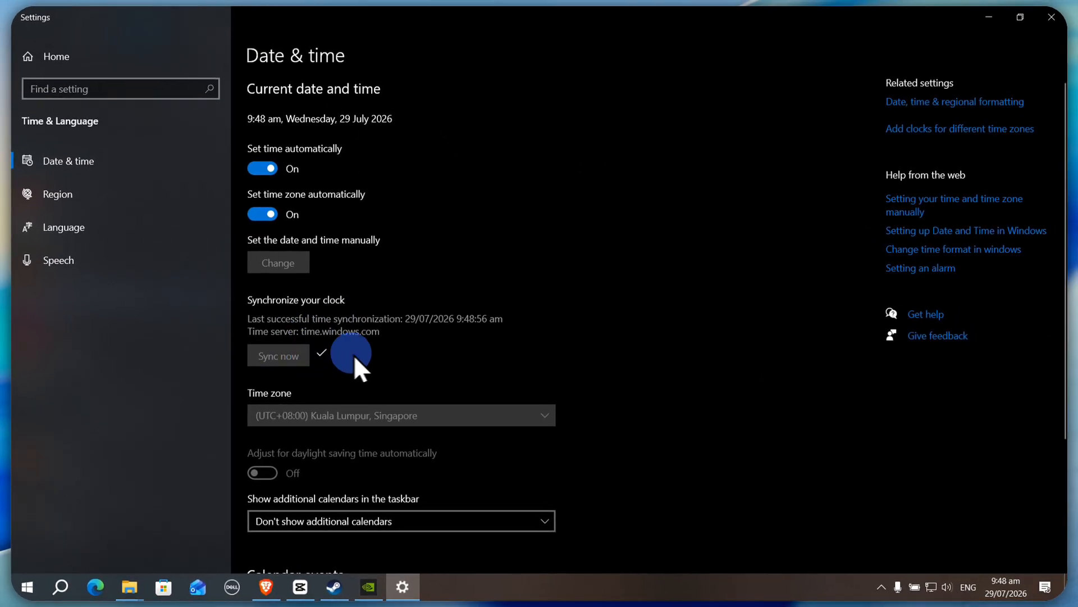
left_click(1063, 19)
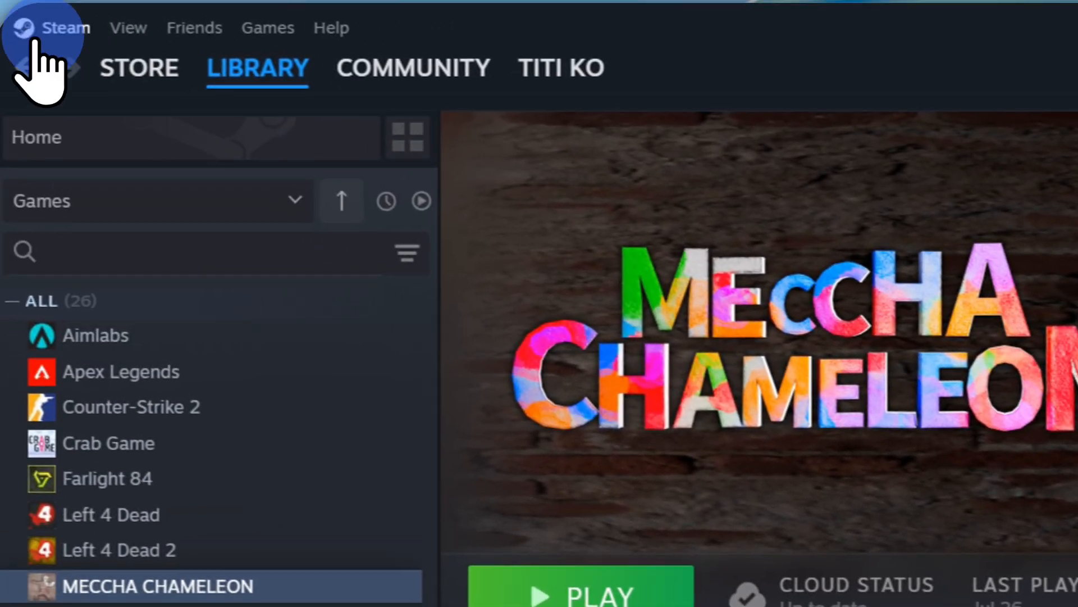
- Check the Steam Overlay option in Steam's In Game settings, and close the settings
left_click(34, 41)
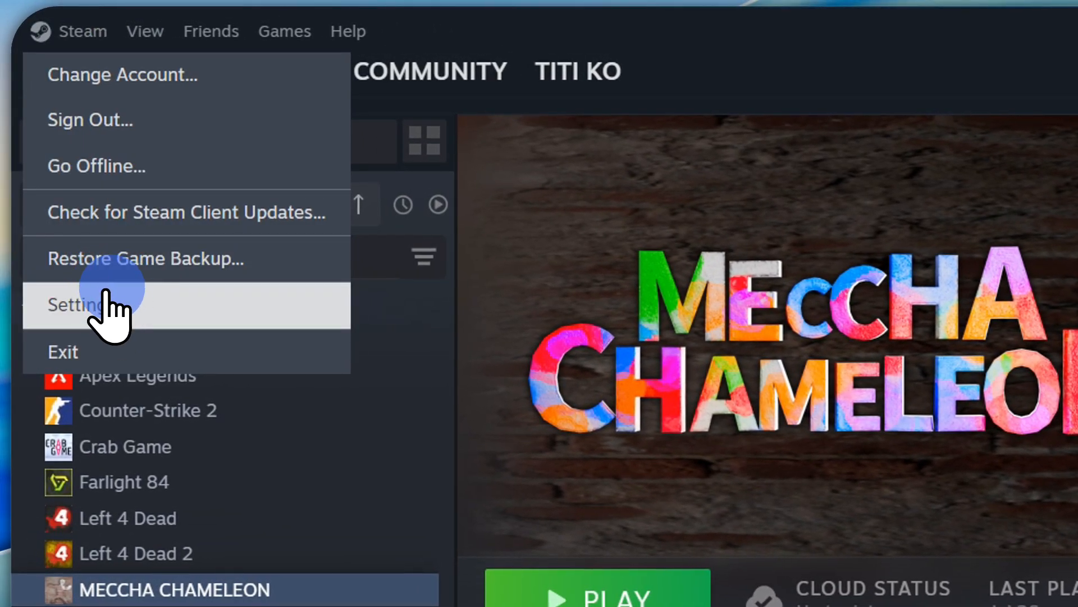
left_click(106, 307)
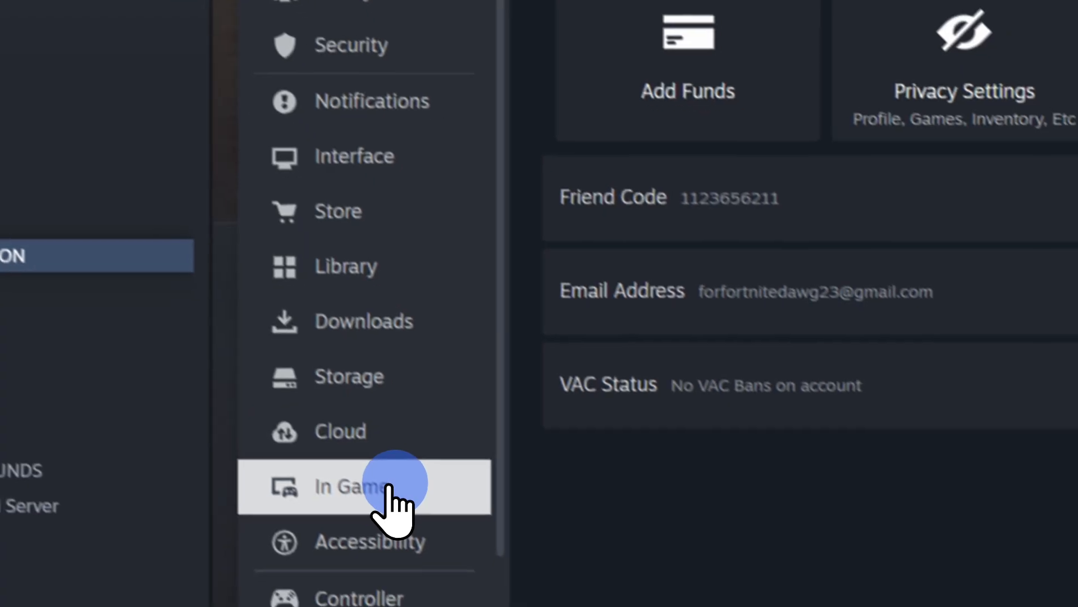
left_click(393, 487)
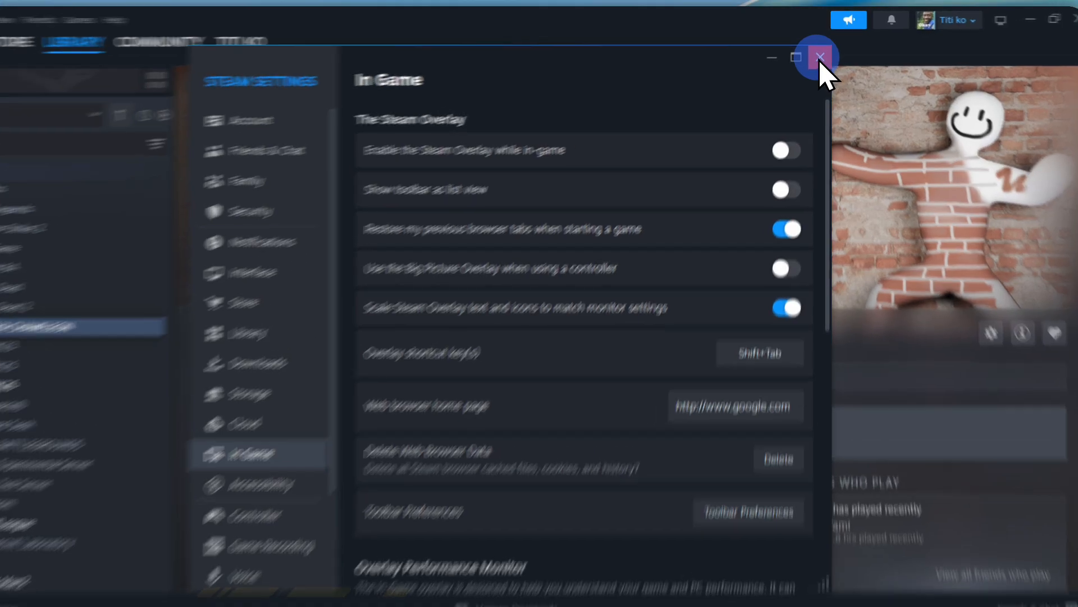
left_click(820, 54)
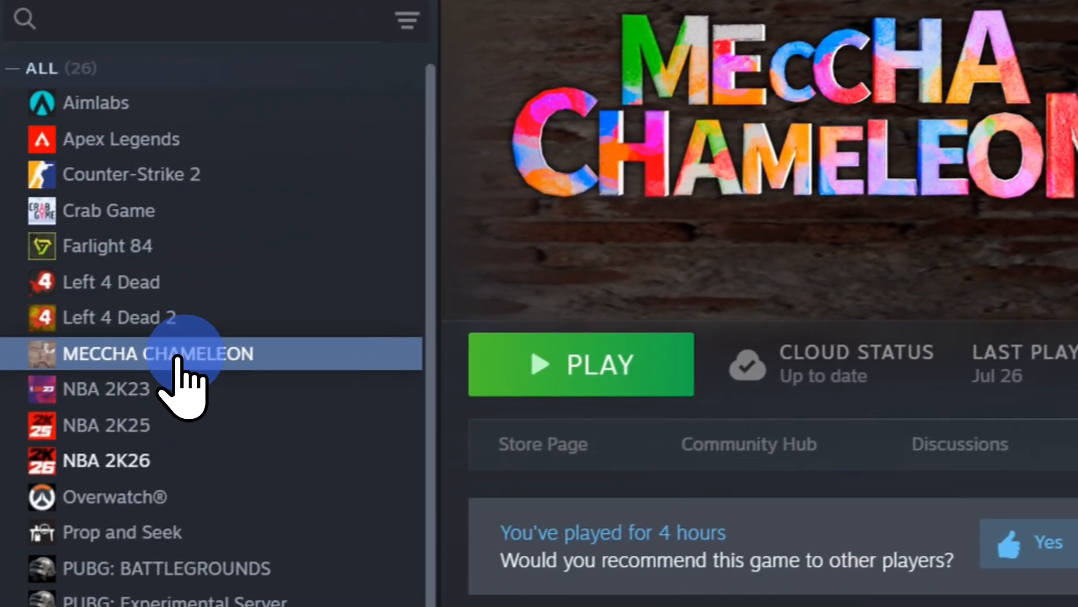
- Open the properties of MECCHA CHAMELEON from the library and highlight its launch options text
right_click(73, 416)
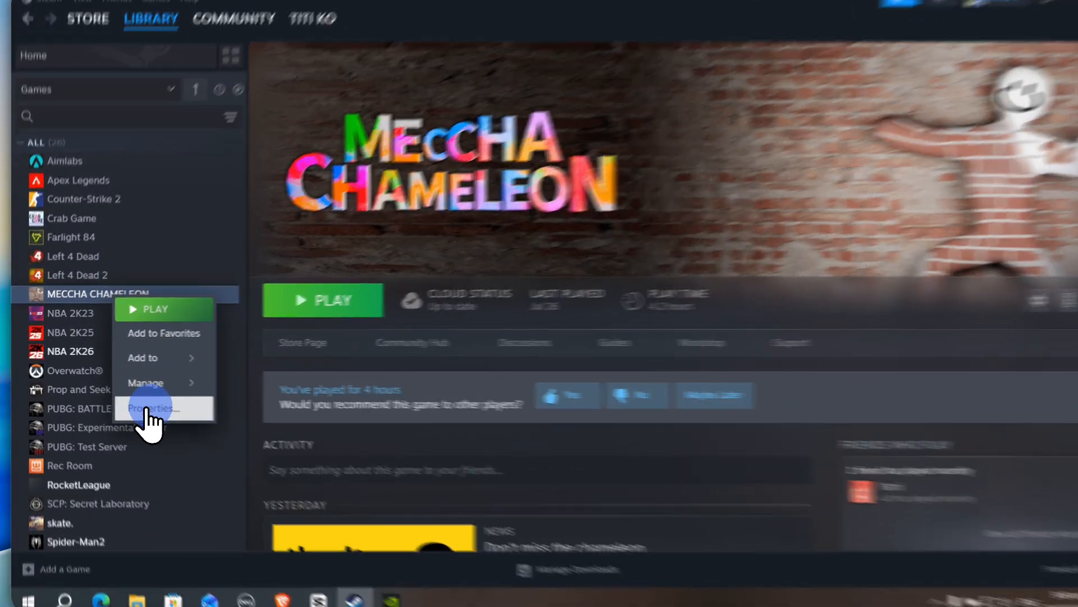
left_click(140, 405)
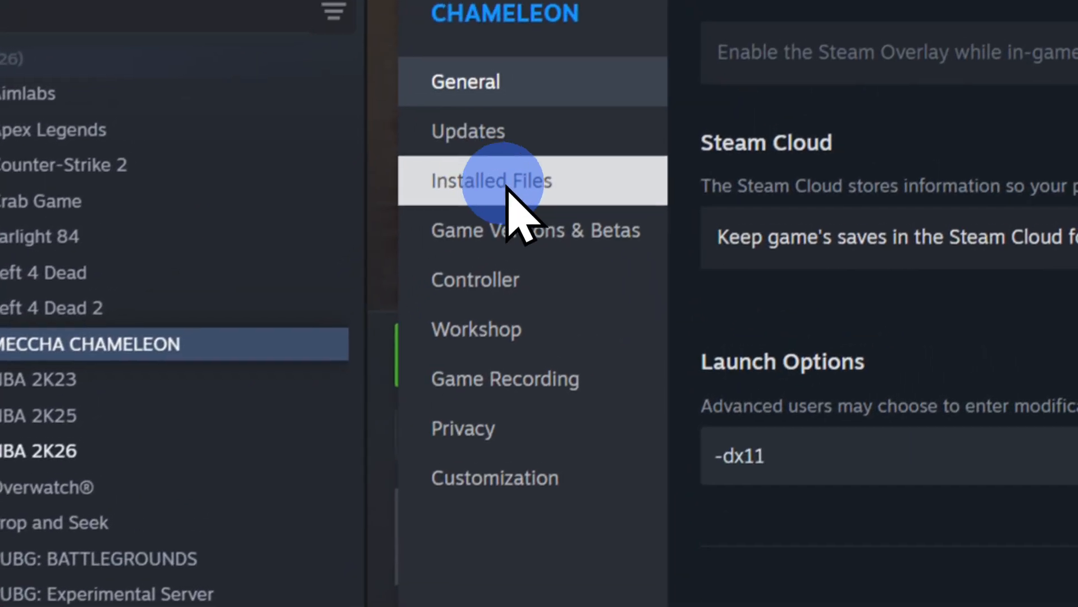
left_click_drag(776, 474, 718, 467)
left_click_drag(619, 448, 633, 446)
left_click(642, 445)
- Verify the integrity of MECCHA CHAMELEON's installed game files and close its properties window
left_click(402, 181)
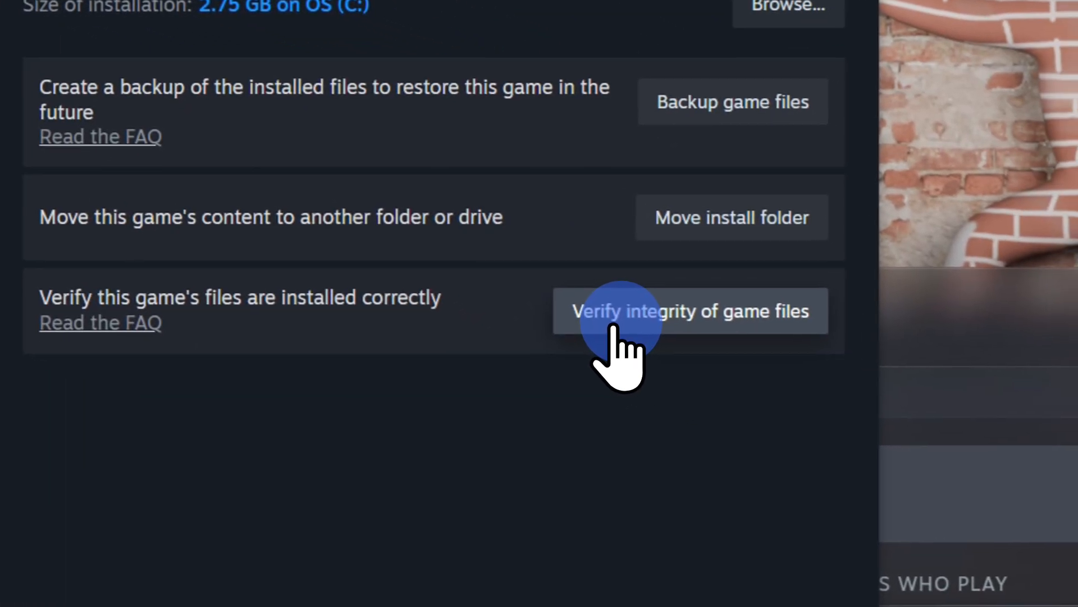
left_click(684, 355)
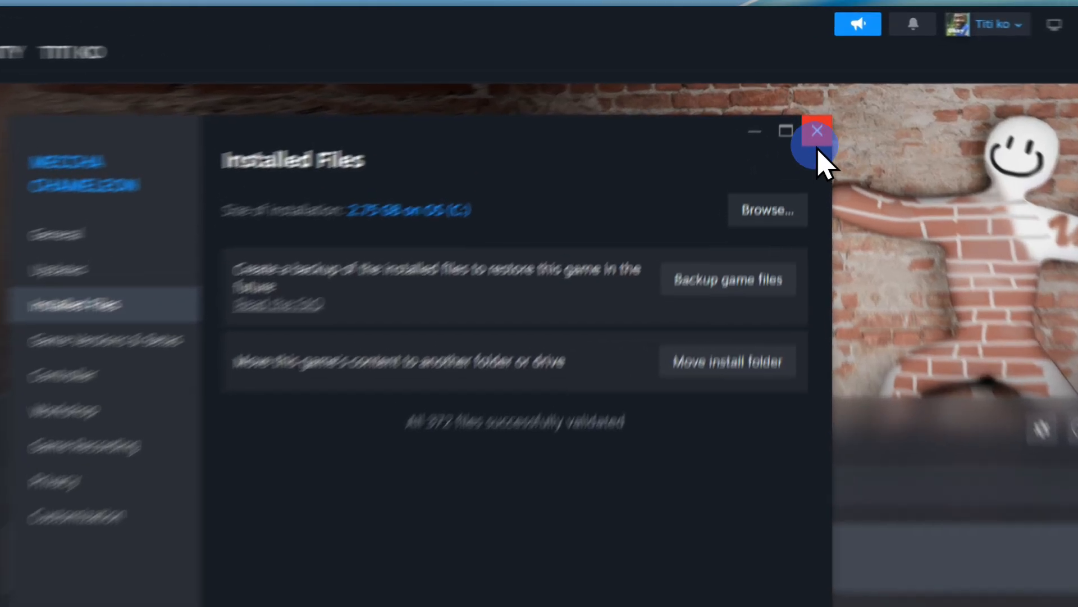
left_click(819, 94)
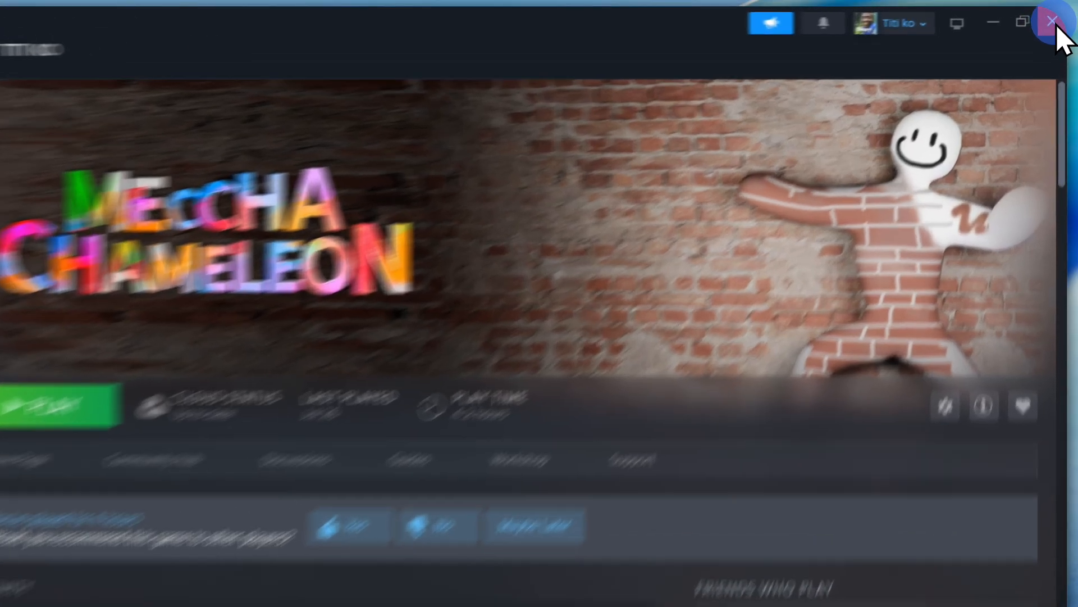
- Close the Steam window and fully exit the Steam client still running in the background
left_click(1056, 17)
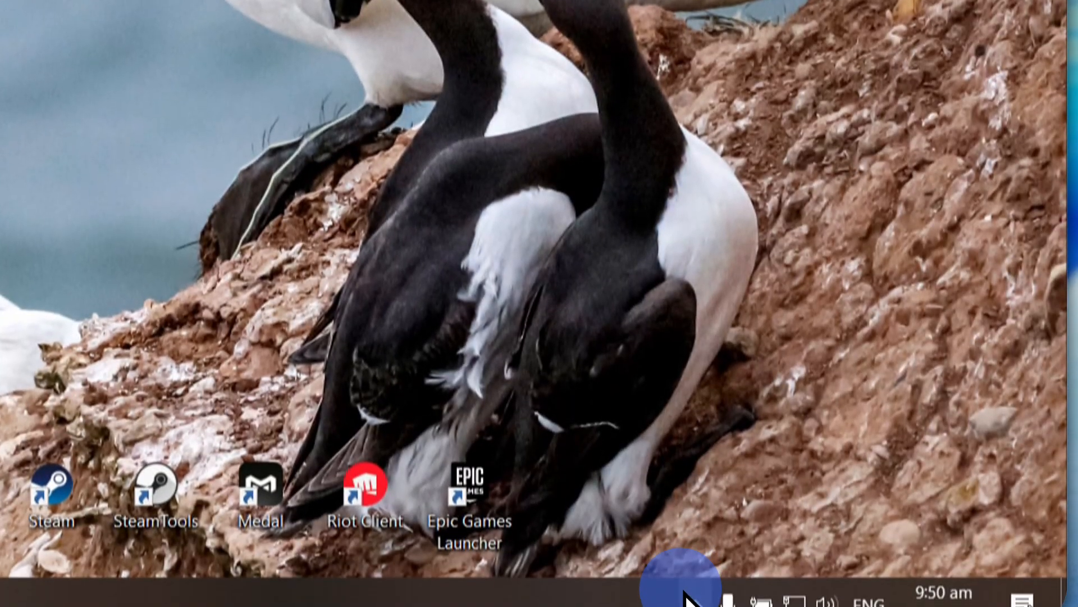
left_click(695, 602)
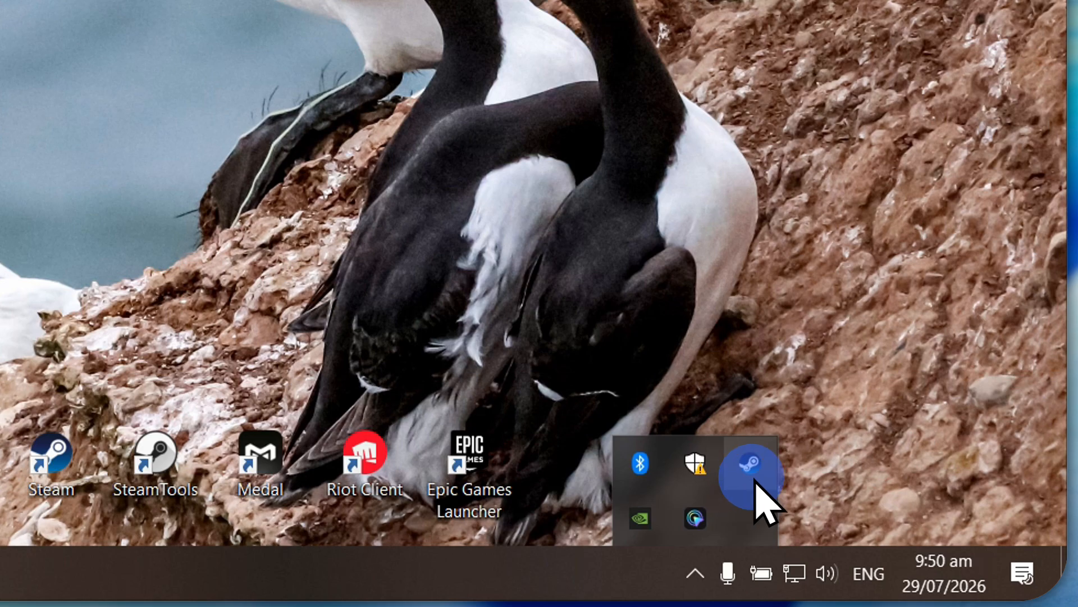
right_click(765, 493)
left_click(593, 441)
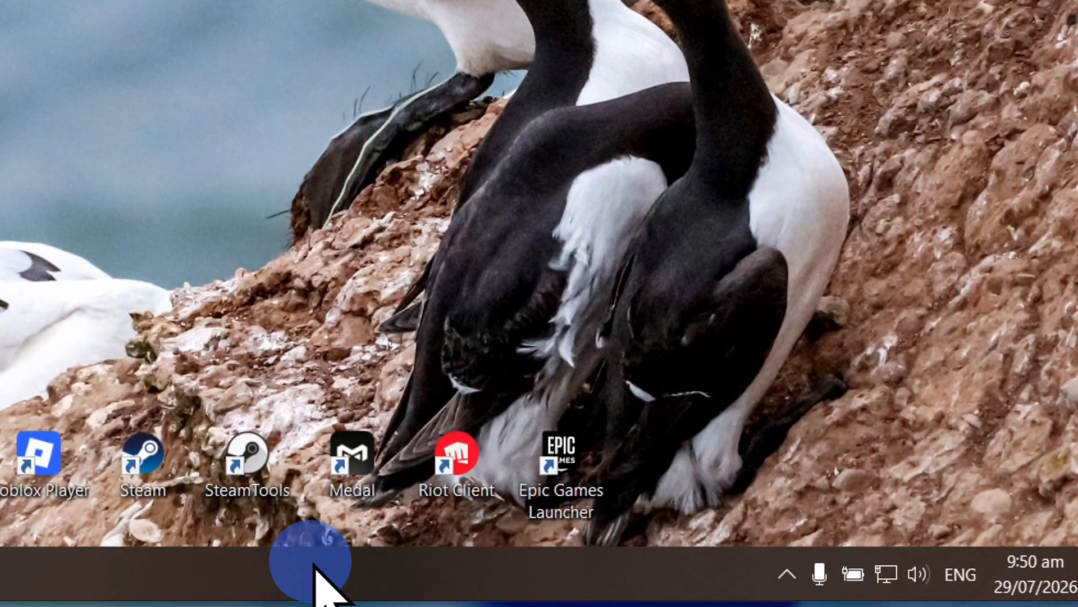
- Look through the background processes in Task Manager, view the available actions for a GameInput process, and close Task Manager
right_click(332, 584)
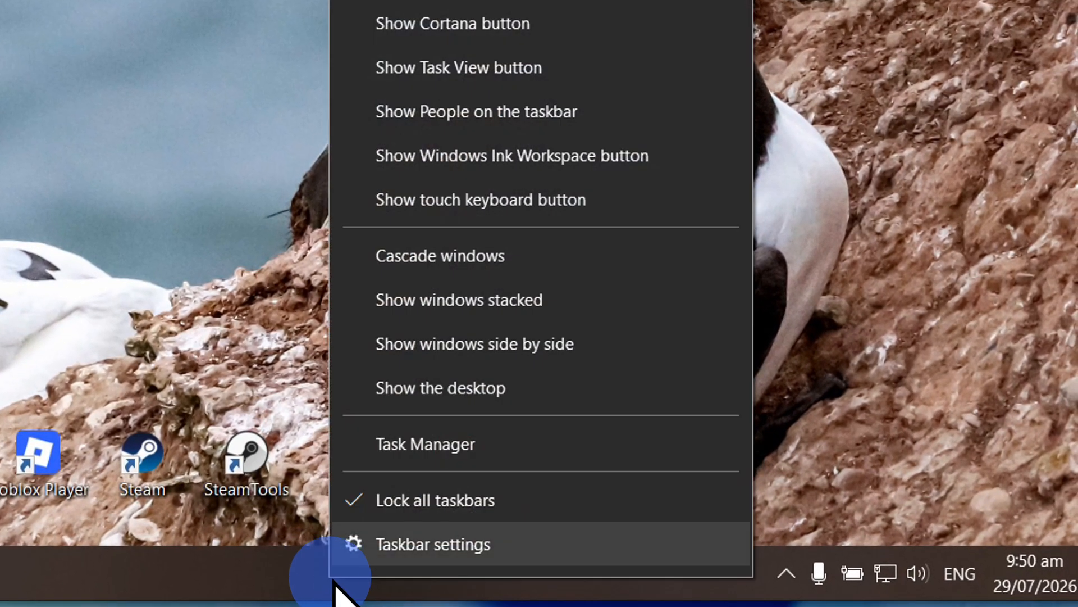
left_click(488, 442)
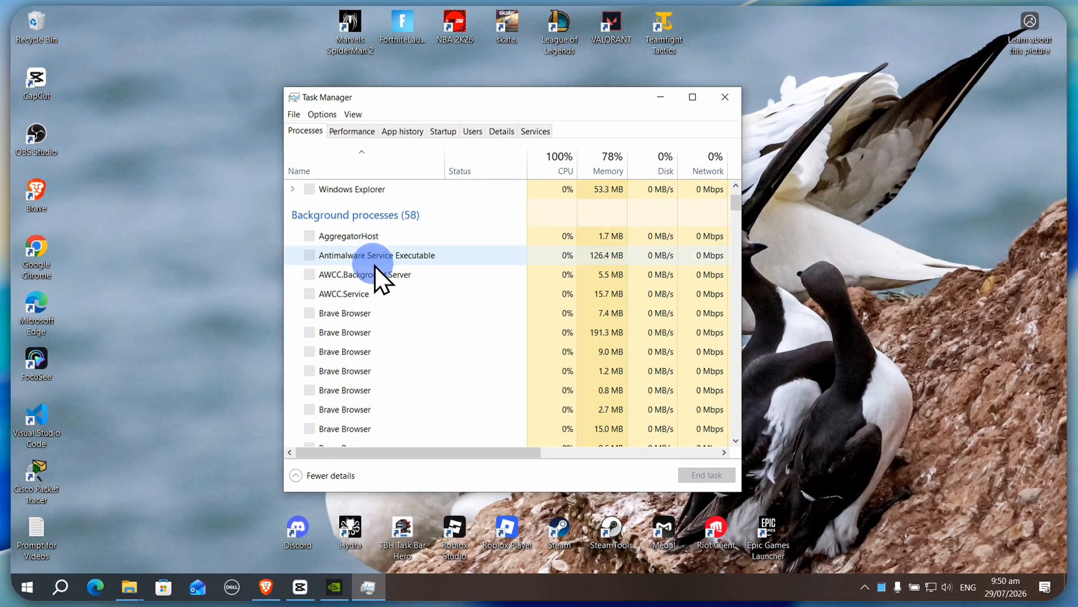
scroll(360, 298, "down", 8)
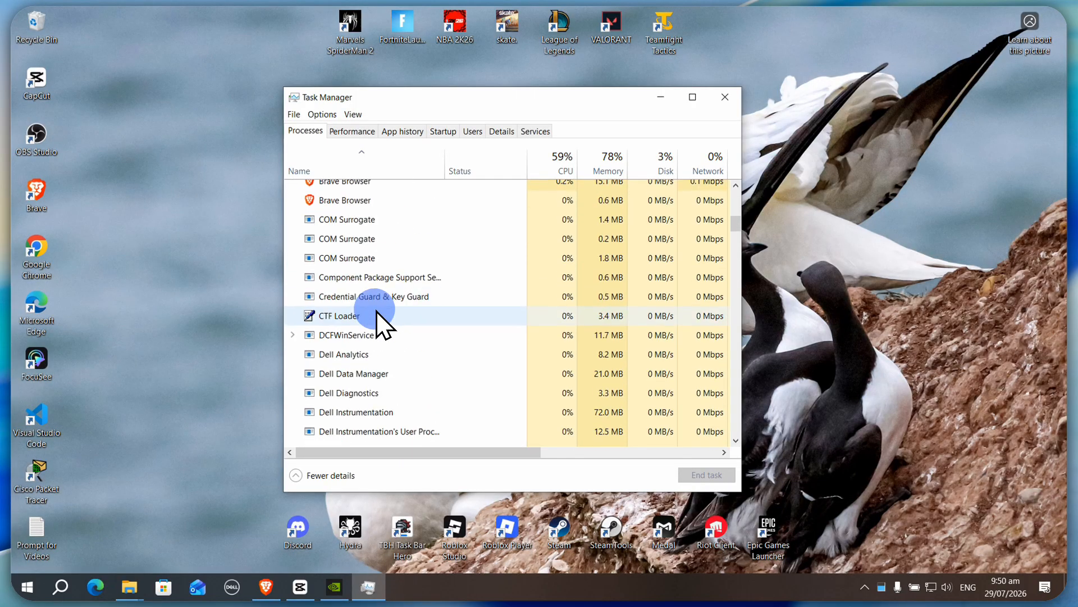
scroll(377, 315, "down", 4)
scroll(377, 312, "up", 1)
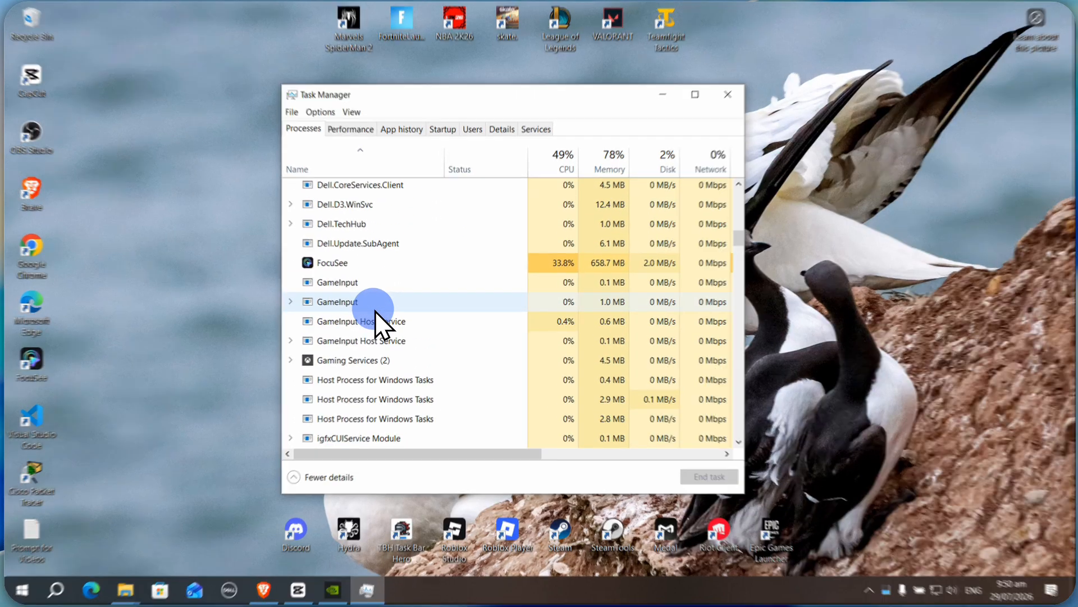
right_click(377, 311)
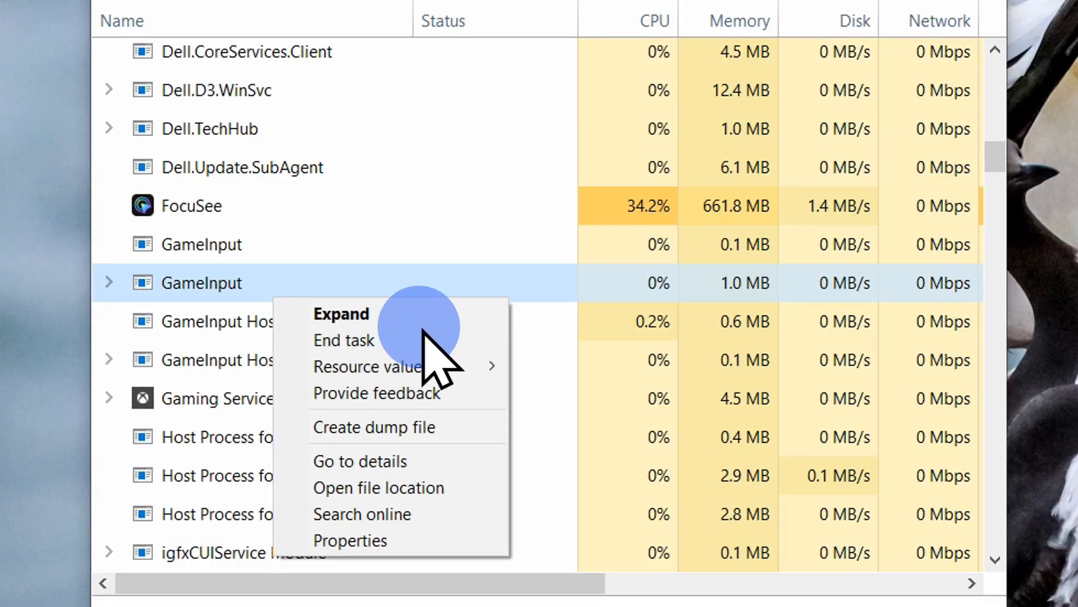
left_click(564, 276)
scroll(572, 275, "down", 5)
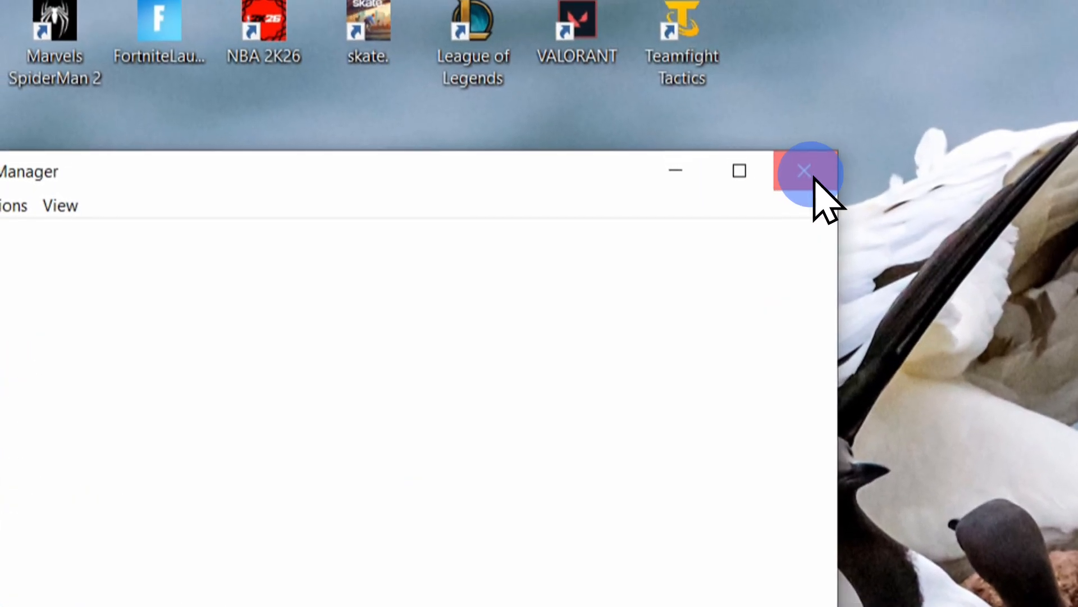
left_click(777, 39)
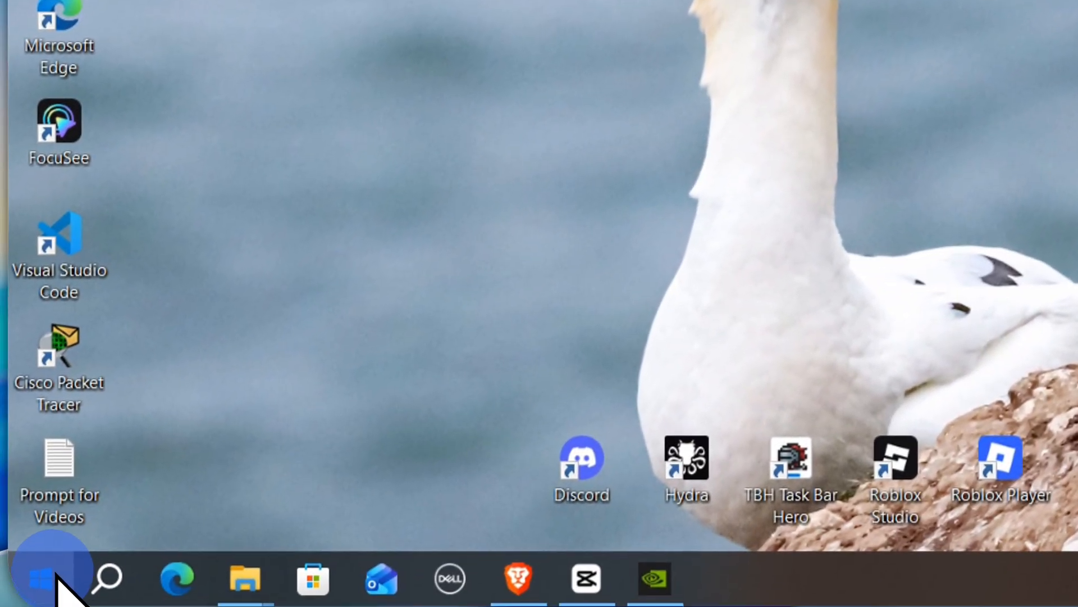
- Open Command Prompt as administrator and flush the DNS cache with "ipconfig /flushdns"
left_click(52, 581)
type("cmd")
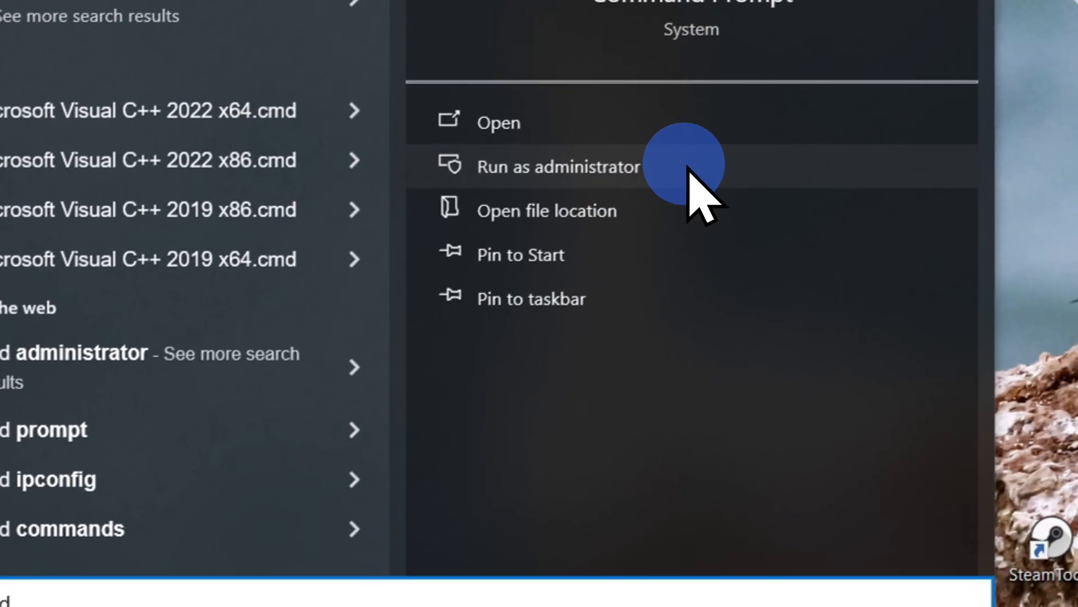
left_click(759, 107)
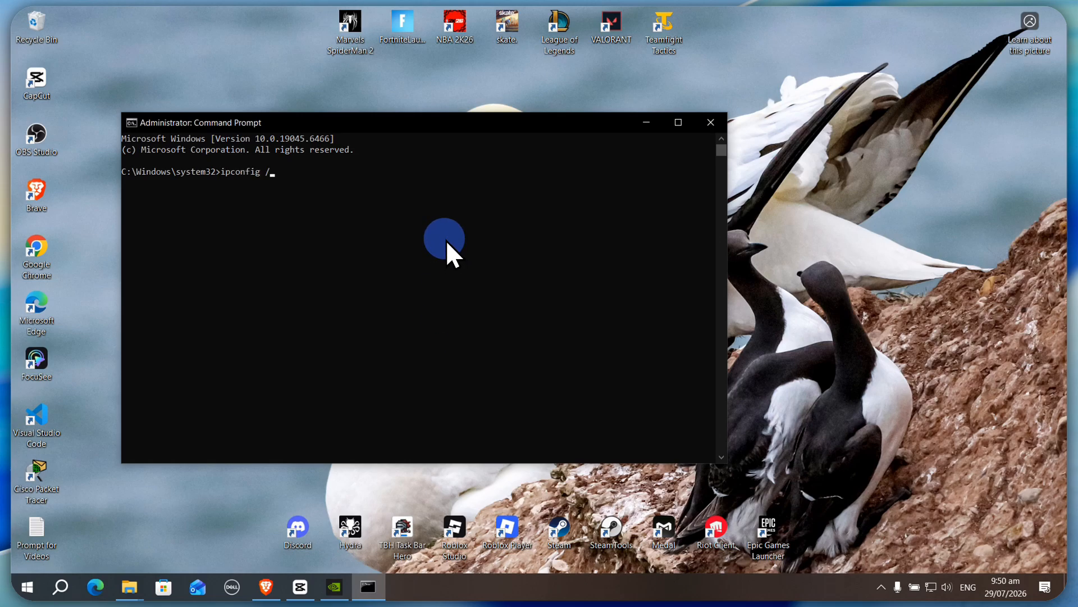
type("flushdns")
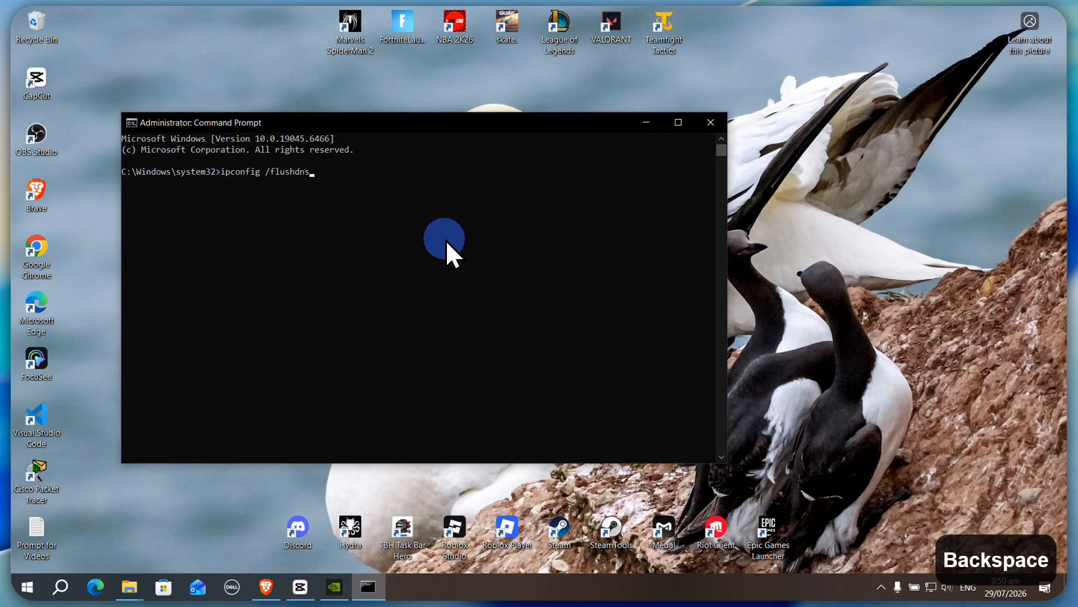
key("Return")
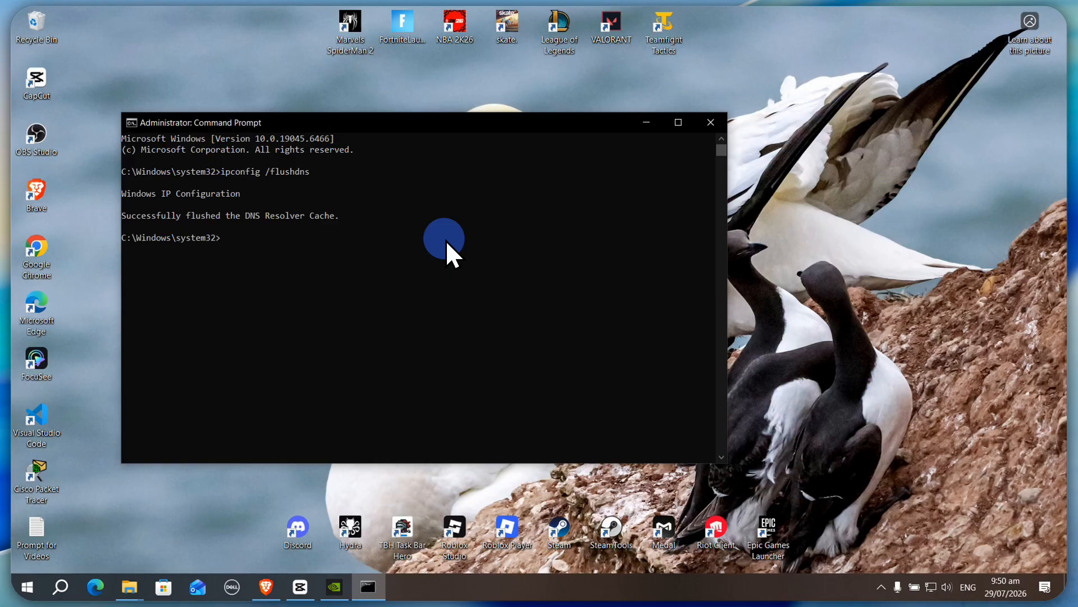
- Release and renew the IP address with "ipconfig /release" and "ipconfig /renew"
type("ipconfig /release")
key("Return")
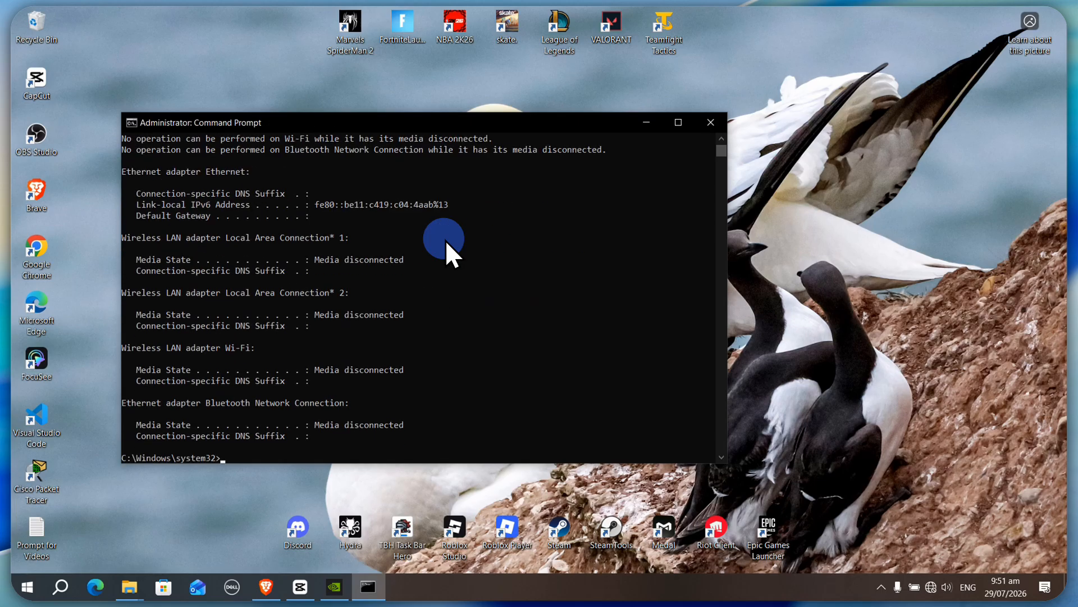
type("ip")
key("BackSpace")
type("config /renew")
key("Return")
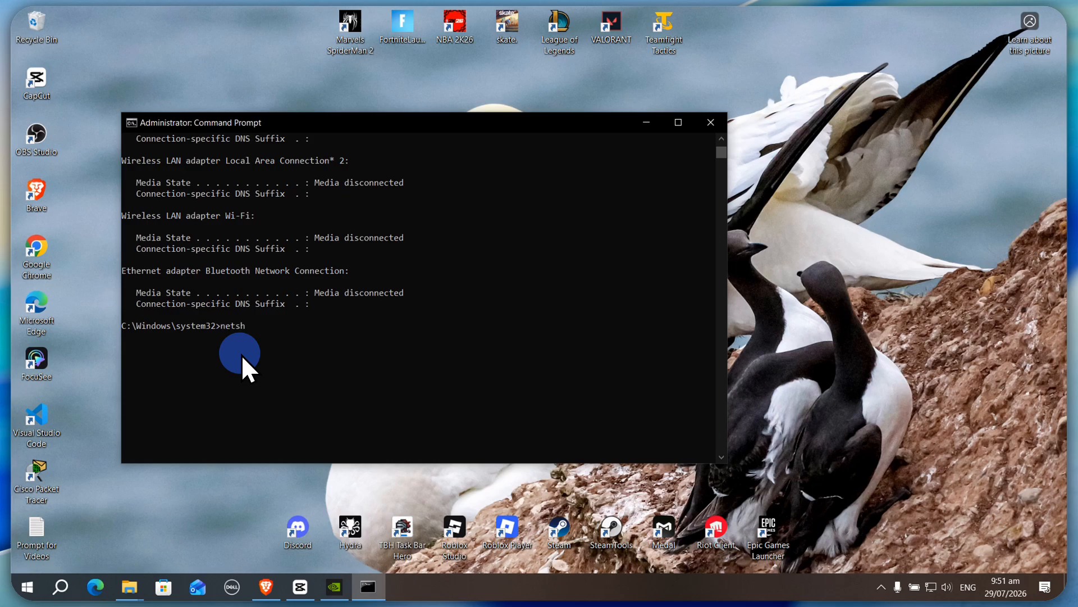
- Reset Winsock and the IP stack with "netsh winsock reset" and "netsh int ip reset", and close Command Prompt
type("ck reset")
key("Return")
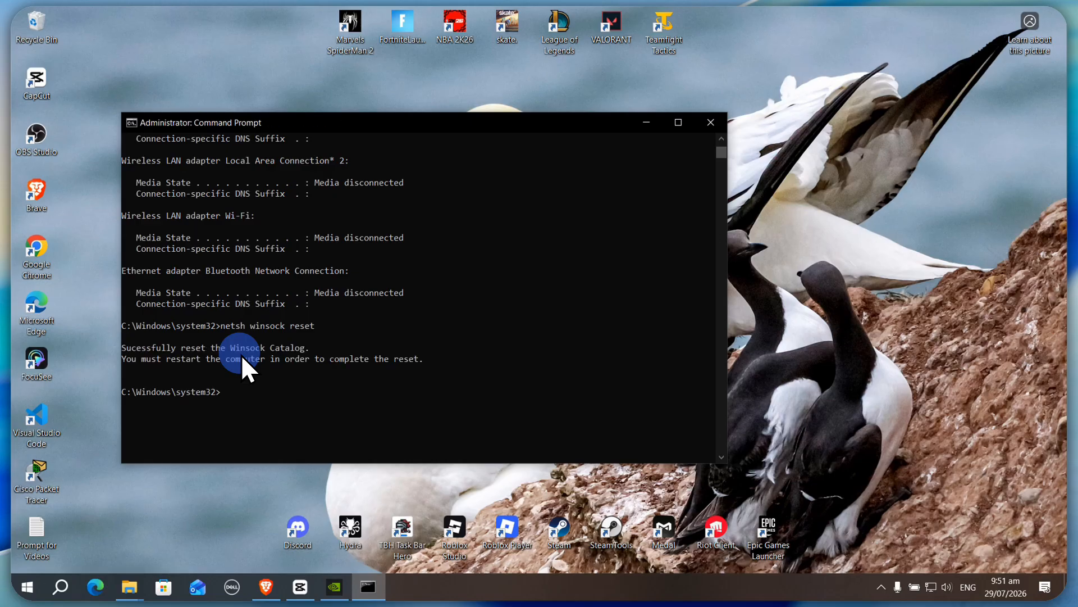
type("netsh int ii")
key("BackSpace")
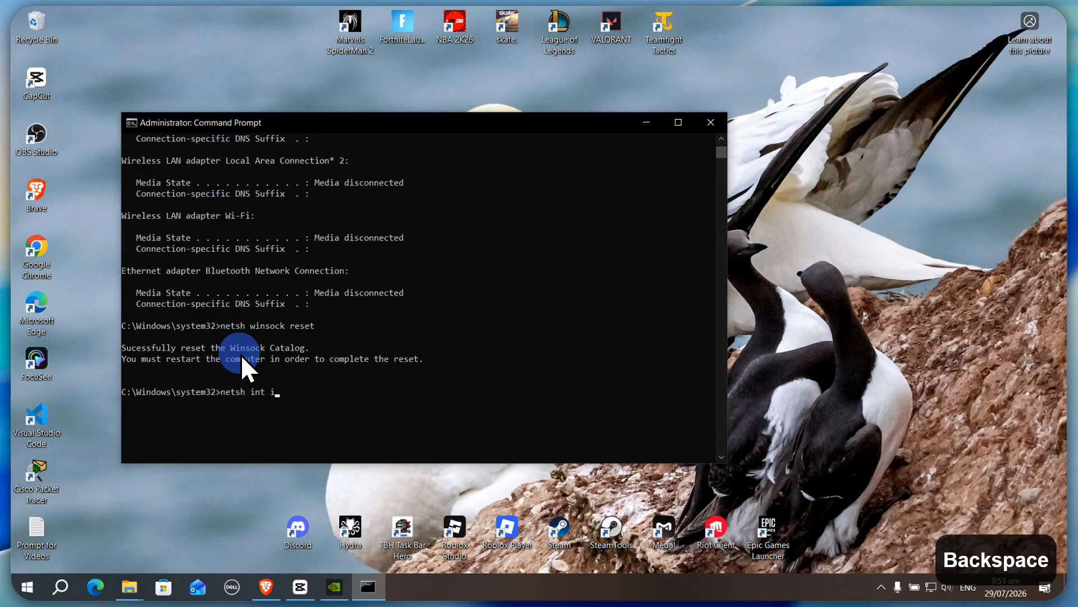
type("p reset")
key("Return")
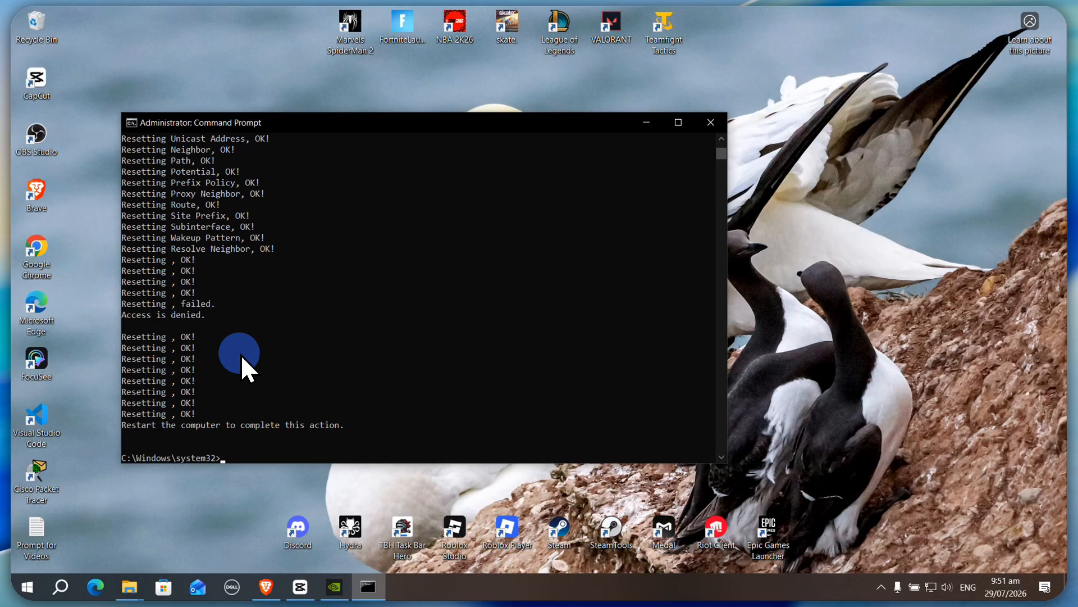
scroll(239, 354, "down", 5)
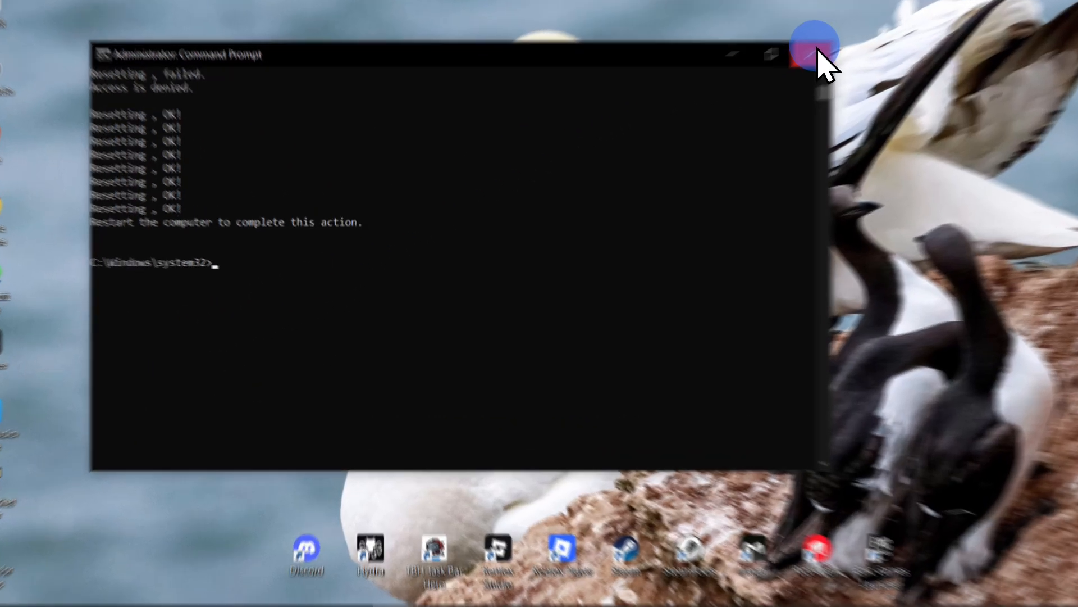
left_click(711, 122)
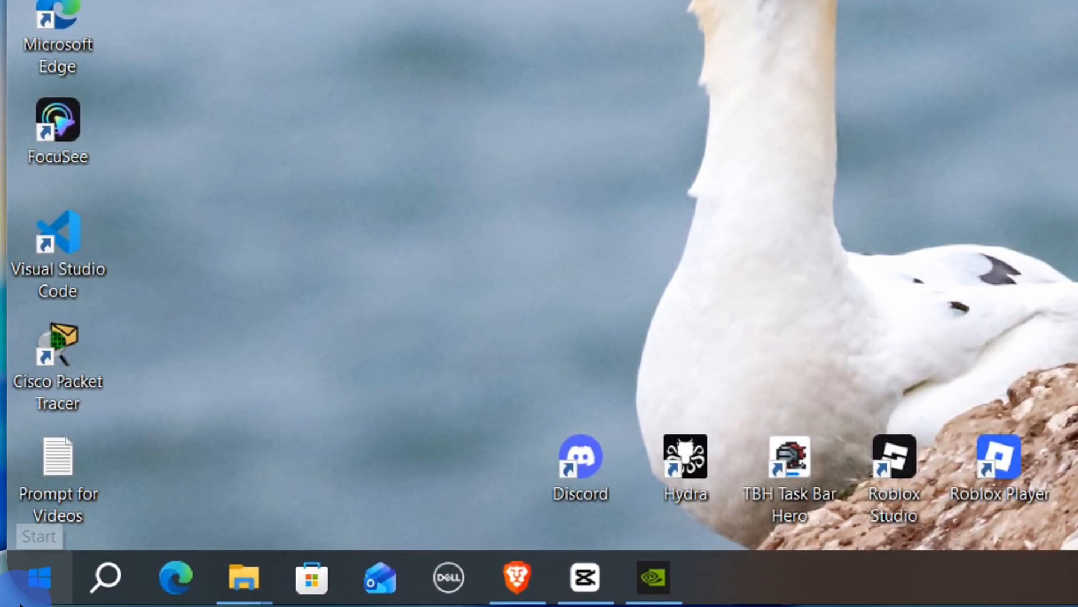
- Restart the computer to apply the network resets
right_click(34, 578)
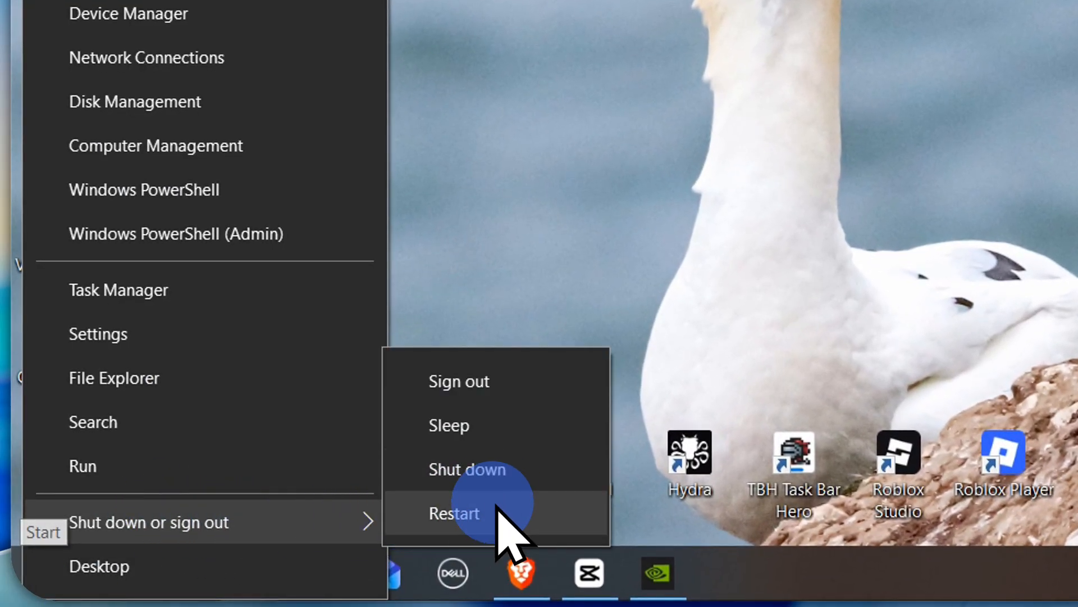
left_click(562, 497)
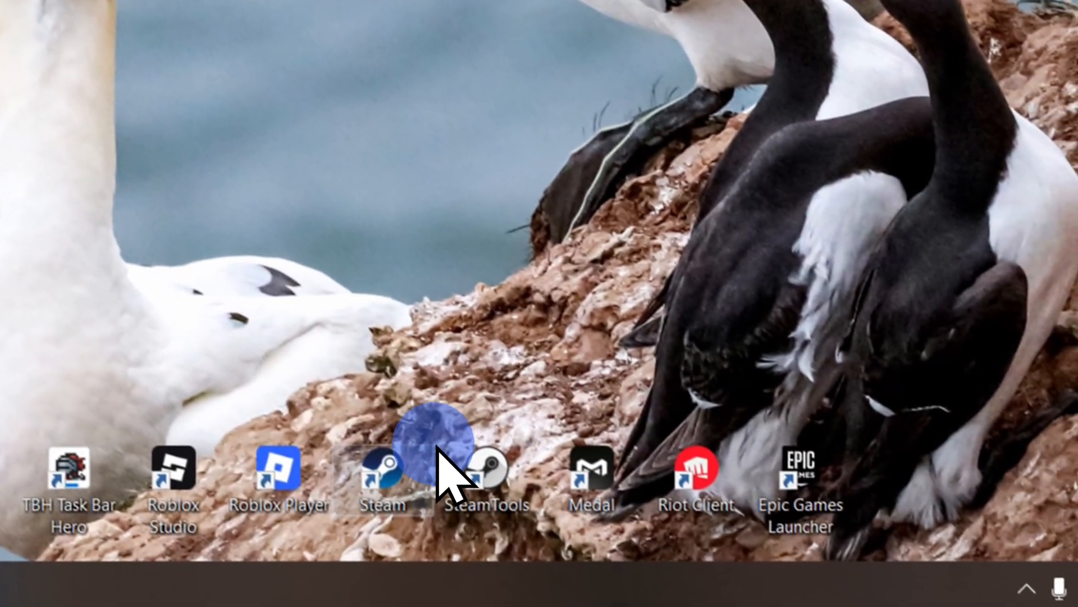